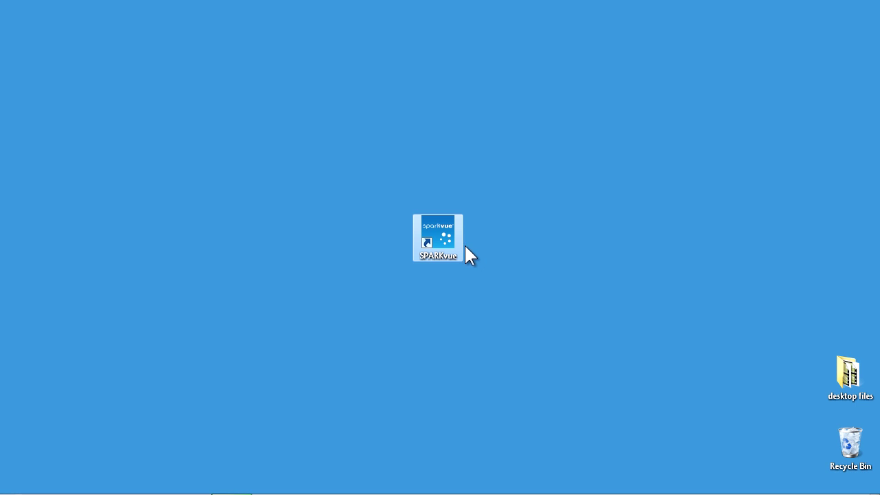
# - Launch SPARKvue and maximize its window to show the Sensors list
pyautogui.doubleClick(445, 237)
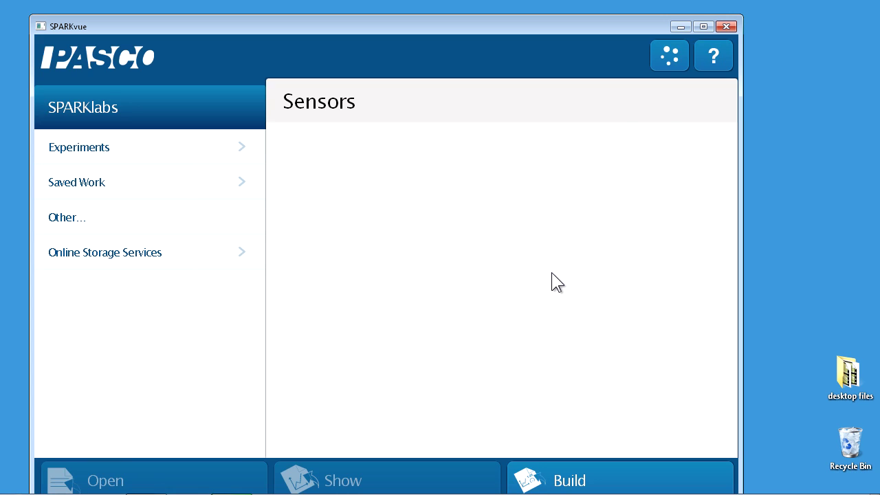
pyautogui.click(698, 28)
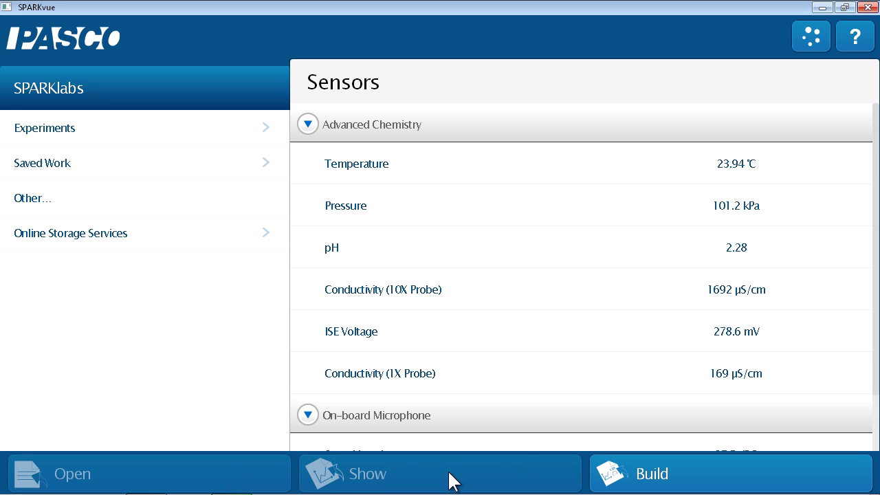
# - Select the Temperature measurement from the Advanced Chemistry sensor
pyautogui.click(491, 181)
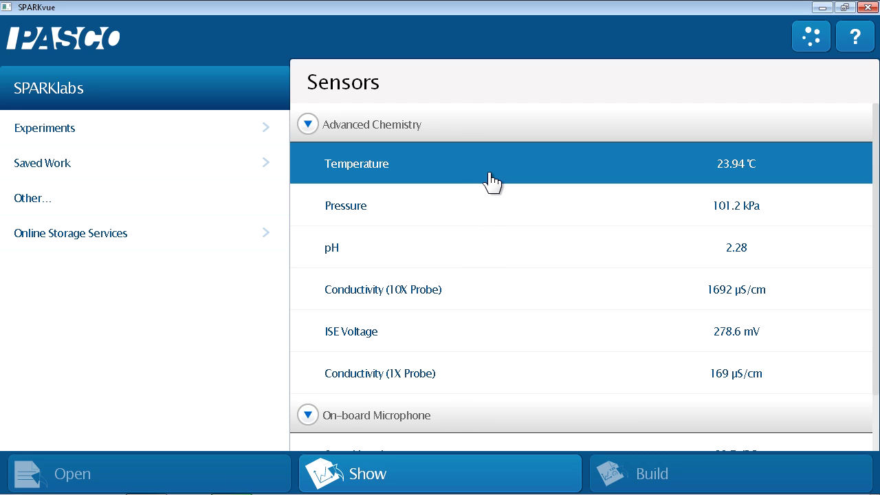
# - Show Temperature on a time graph and start recording data
pyautogui.click(500, 483)
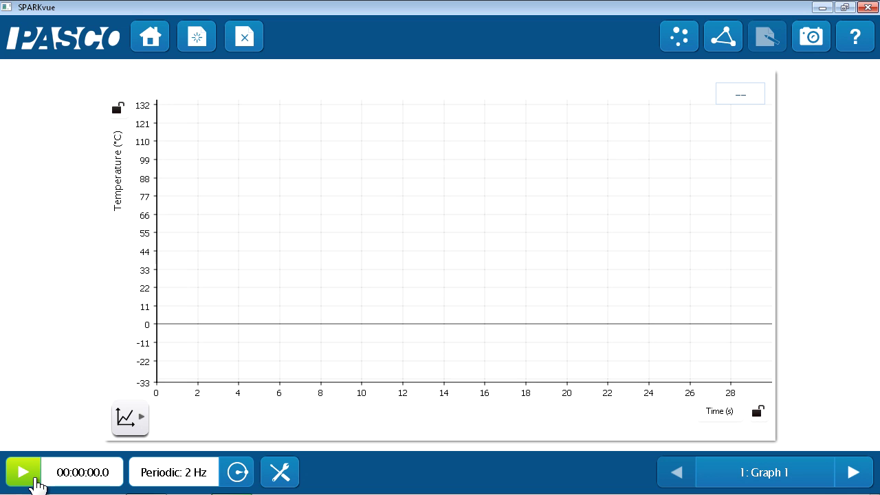
pyautogui.click(23, 472)
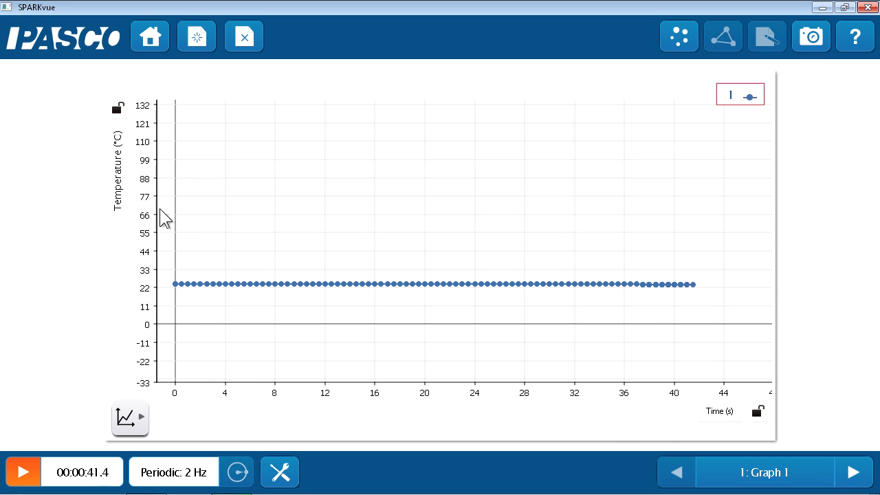
# - Bring up the graph tools palette while temperature recording continues
pyautogui.click(130, 419)
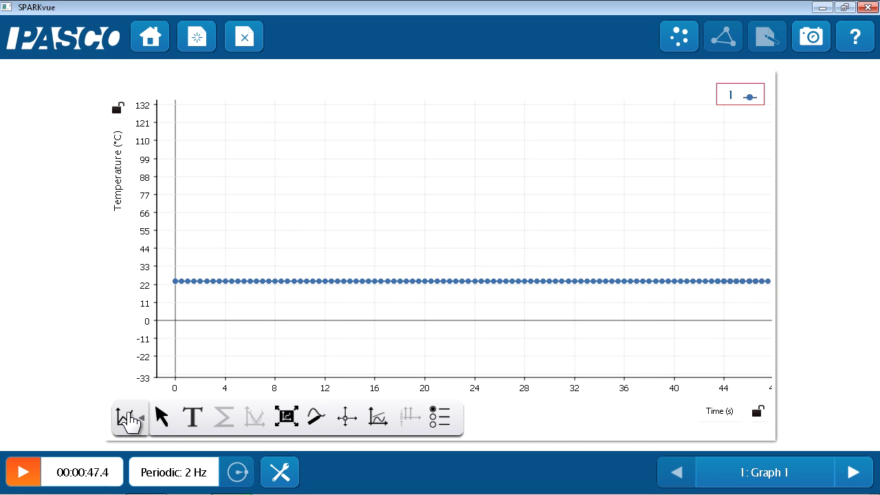
# - Scale the temperature graph to fit the data, then move to the Digits page
pyautogui.click(289, 426)
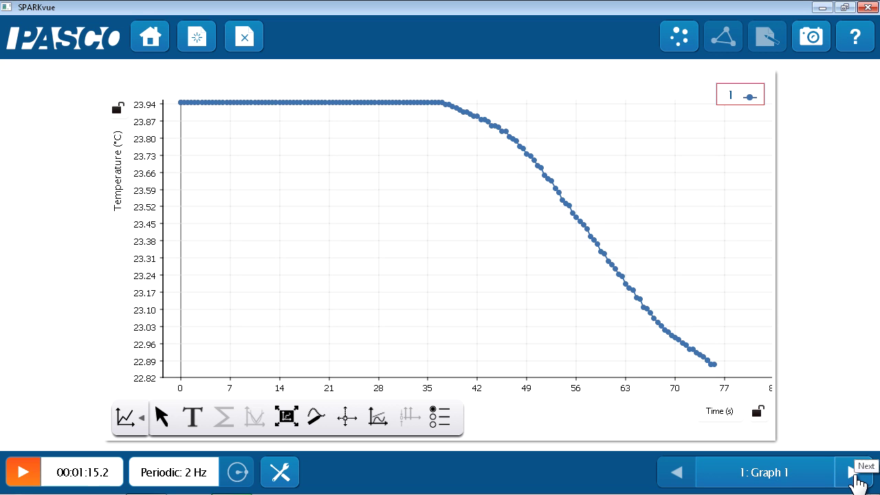
pyautogui.click(857, 479)
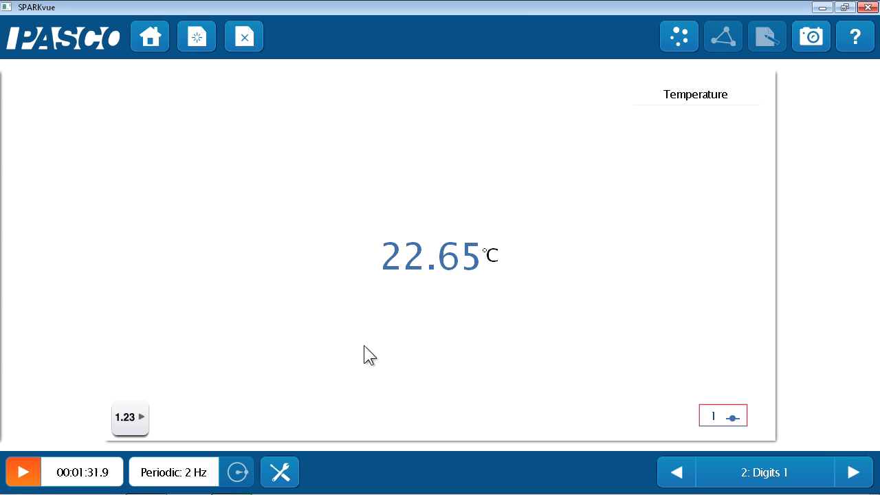
# - Page forward through Table 1 to the Meter 1 temperature gauge
pyautogui.click(855, 473)
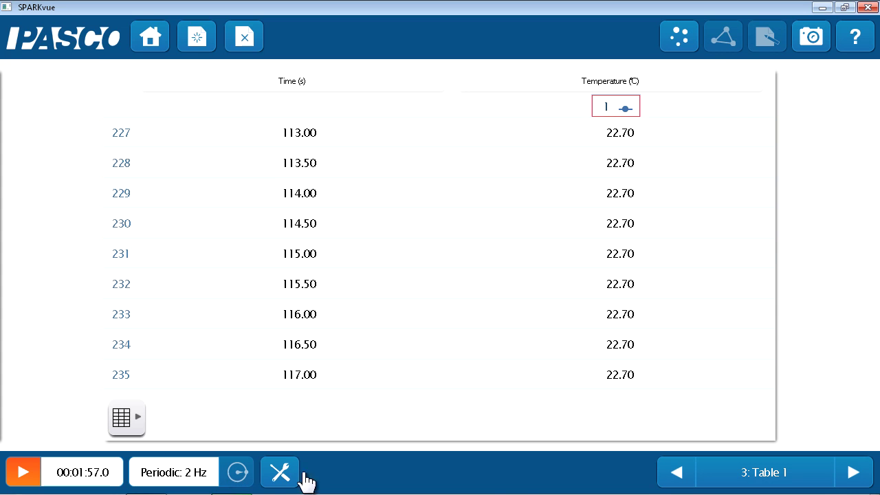
pyautogui.click(853, 474)
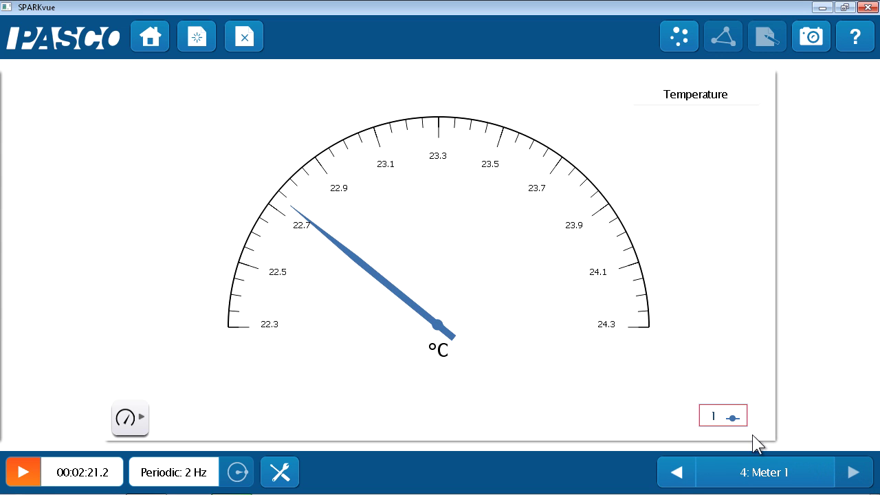
# - Return to the Graph 1 page from the page list
pyautogui.click(804, 483)
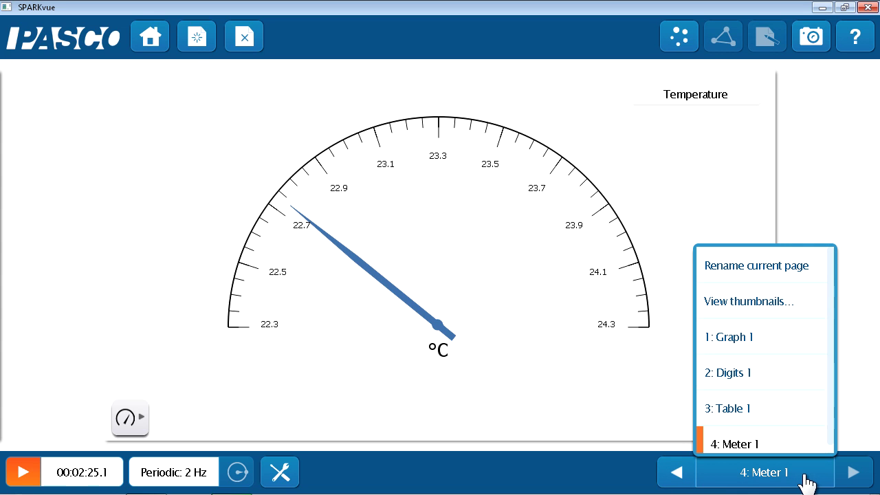
pyautogui.click(791, 337)
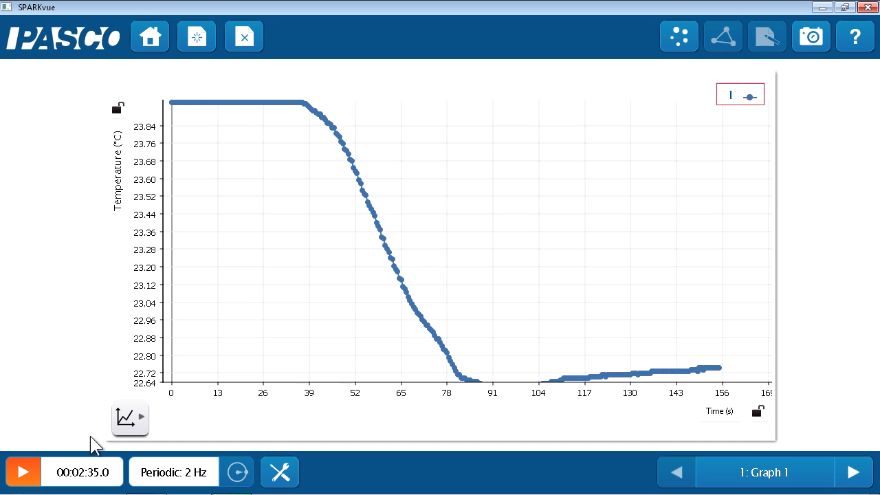
# - Stop recording at about 2:35 and pan the finished temperature graph
pyautogui.click(28, 475)
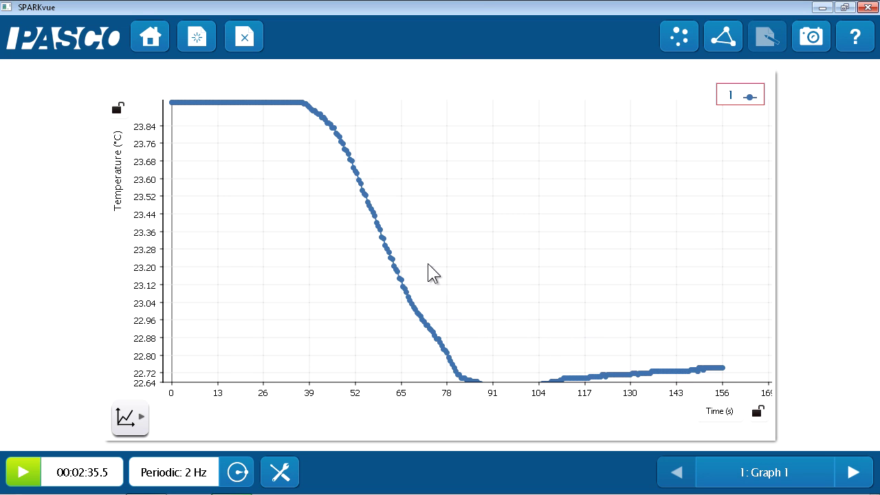
pyautogui.moveTo(418, 258)
pyautogui.mouseDown()
pyautogui.moveTo(454, 236)
pyautogui.moveTo(420, 231)
pyautogui.moveTo(436, 215)
pyautogui.moveTo(451, 219)
pyautogui.moveTo(408, 267)
pyautogui.moveTo(420, 261)
pyautogui.mouseUp()
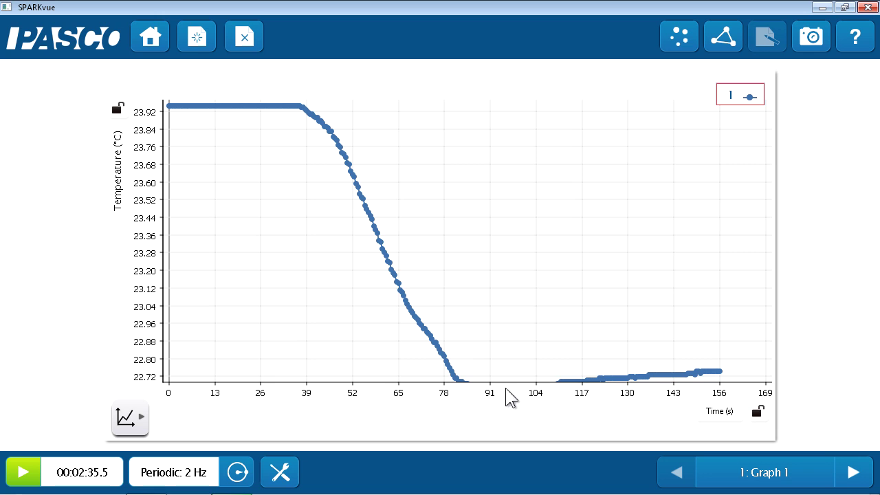
# - Drag the time and temperature axes to rescale the view of the whole curve
pyautogui.moveTo(539, 392)
pyautogui.mouseDown()
pyautogui.moveTo(410, 390)
pyautogui.moveTo(523, 391)
pyautogui.moveTo(486, 391)
pyautogui.mouseUp()
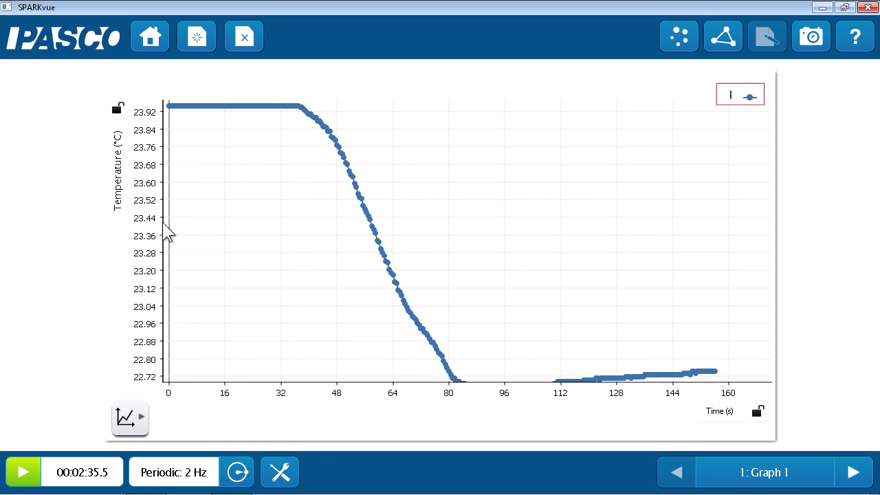
pyautogui.moveTo(149, 209)
pyautogui.mouseDown()
pyautogui.moveTo(145, 271)
pyautogui.moveTo(153, 216)
pyautogui.moveTo(147, 252)
pyautogui.moveTo(218, 280)
pyautogui.mouseUp()
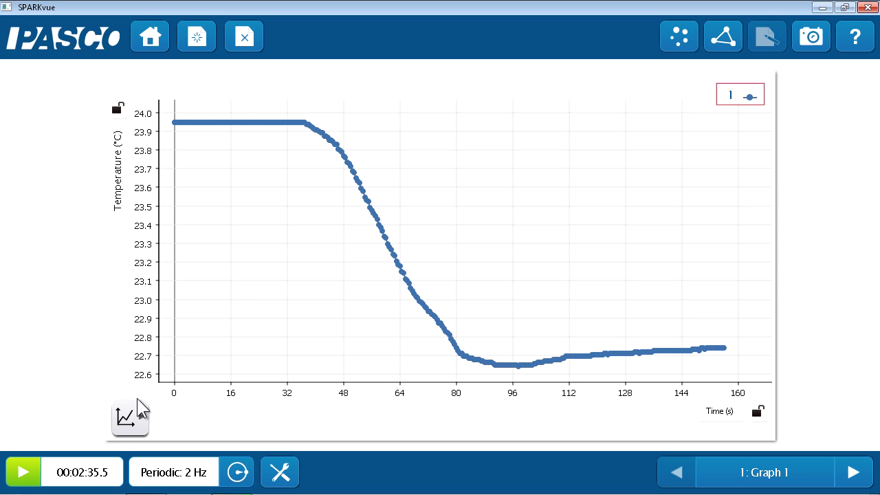
pyautogui.click(131, 422)
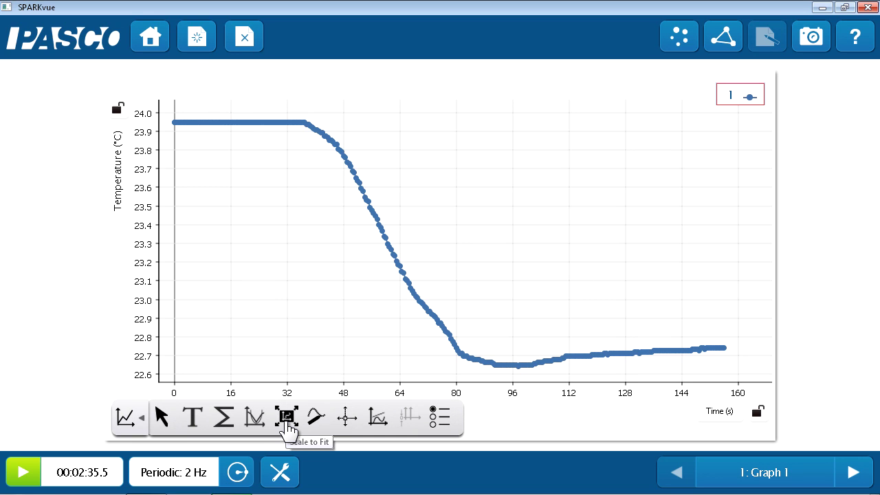
# - Scale the graph to fit the full run, about 0–160 s and 22.6–24.0 °C
pyautogui.click(287, 416)
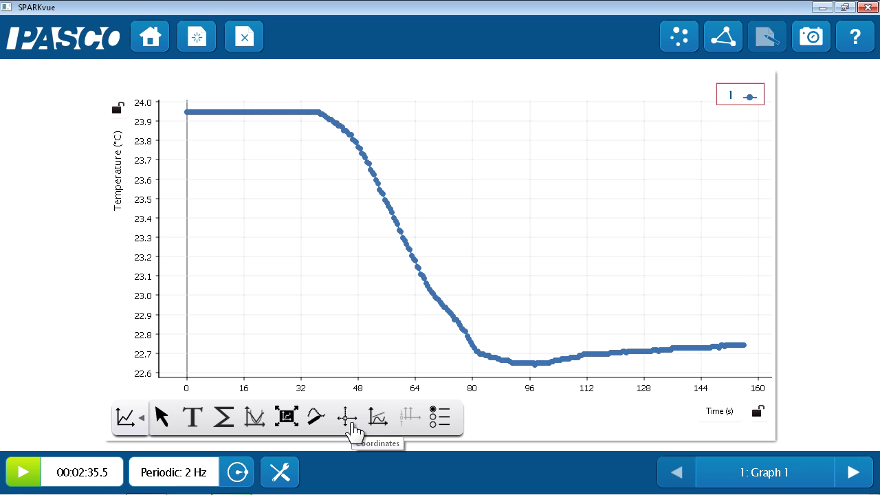
# - Add a Delta readout (dx=156.00000, dy=-1.20310) and move it above the temperature curve
pyautogui.click(347, 418)
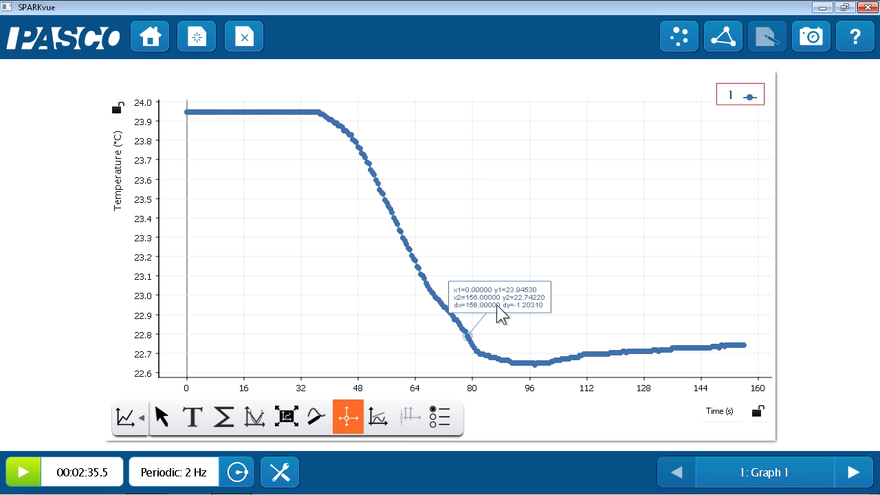
pyautogui.moveTo(503, 301); pyautogui.dragTo(489, 212)
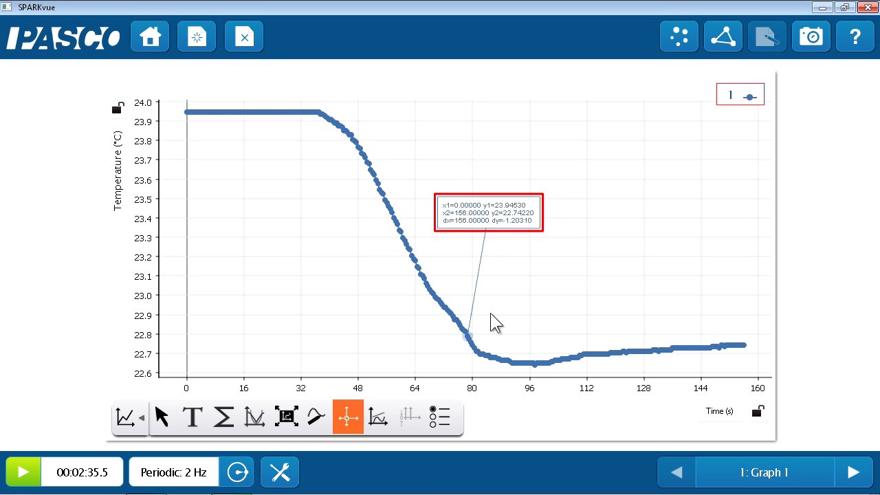
# - Remove the coordinate readout and select the temperature drop from about 36 s to 96 s as a range
pyautogui.click(354, 417)
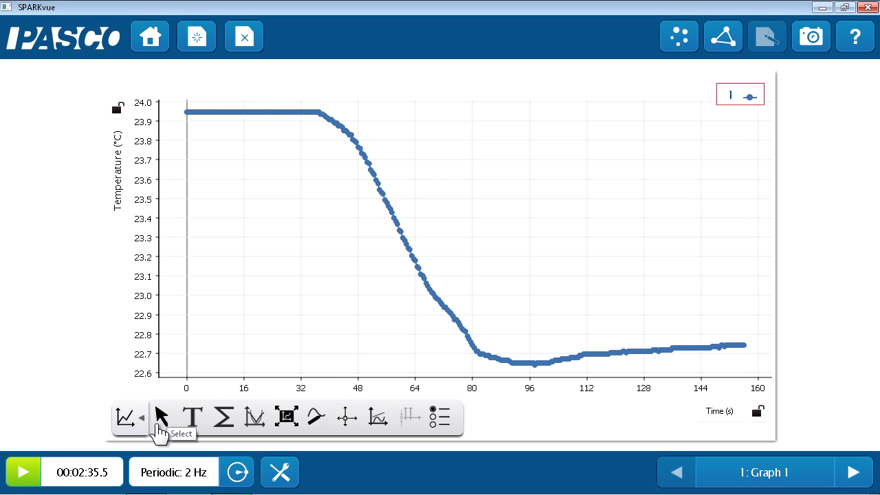
pyautogui.click(159, 419)
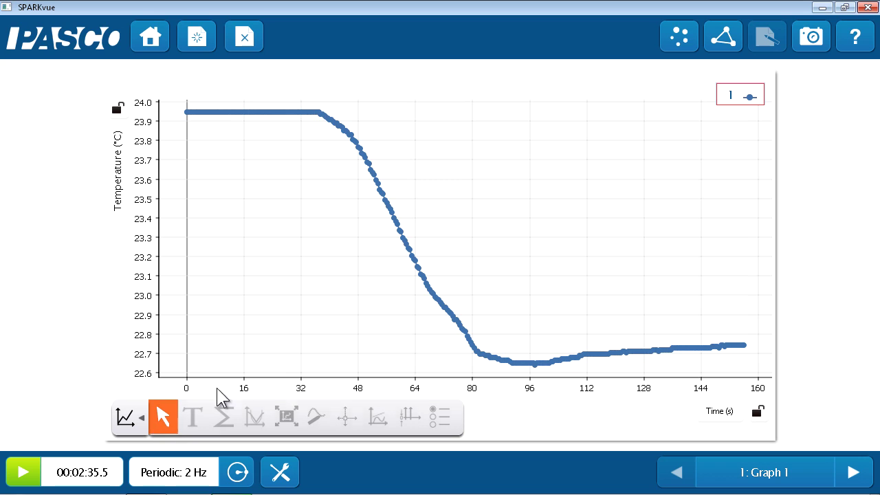
pyautogui.moveTo(342, 142); pyautogui.dragTo(326, 112)
pyautogui.moveTo(347, 150)
pyautogui.mouseDown()
pyautogui.moveTo(475, 329)
pyautogui.moveTo(524, 367)
pyautogui.mouseUp()
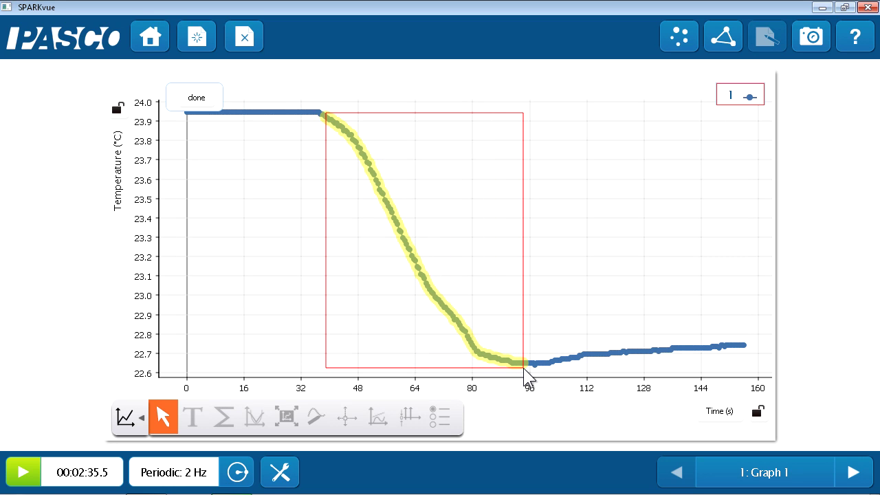
pyautogui.moveTo(523, 368); pyautogui.dragTo(523, 367)
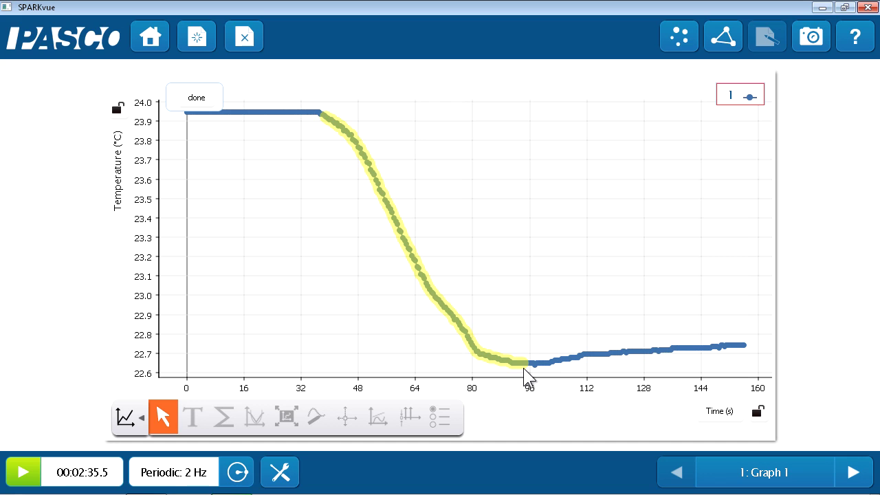
pyautogui.click(199, 102)
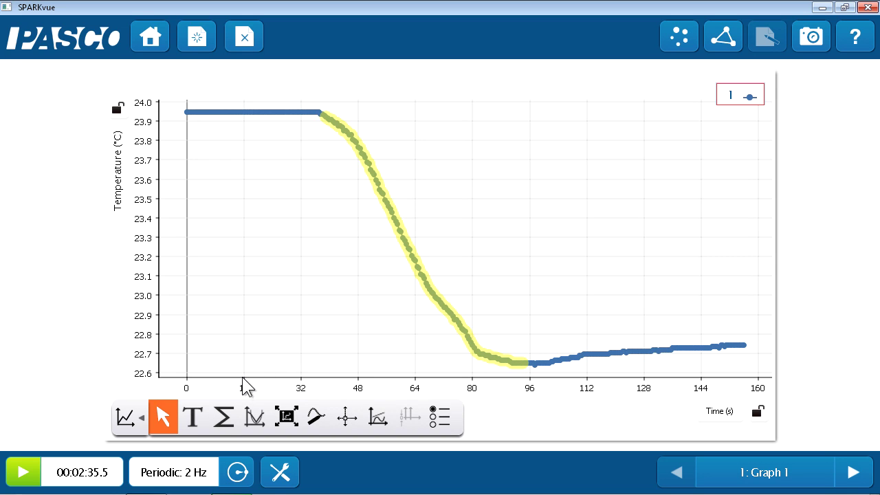
# - Show Min 22.6484, Max 23.9219 and Mean 23.1826 for the range, move the box aside, then hide it
pyautogui.click(229, 418)
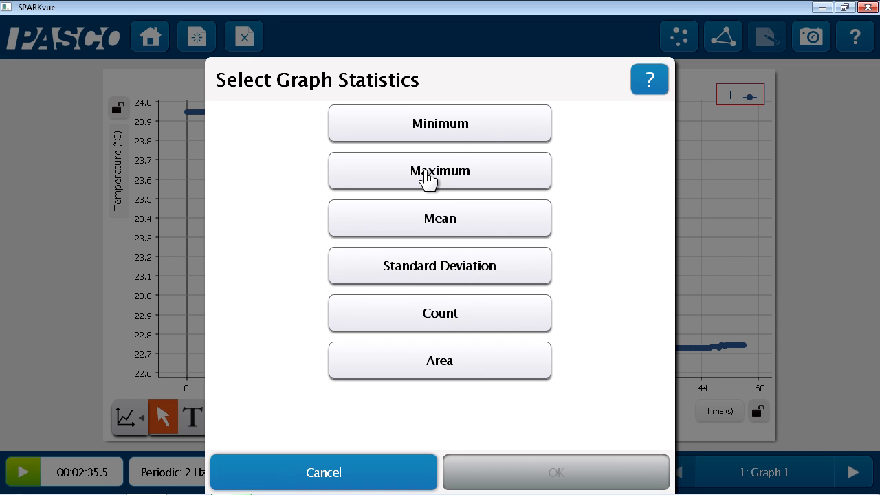
pyautogui.click(483, 123)
pyautogui.click(482, 176)
pyautogui.click(483, 226)
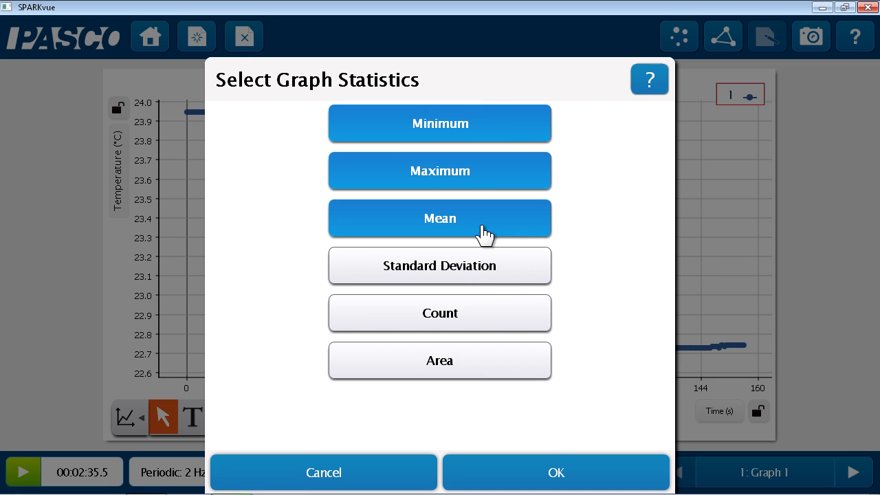
pyautogui.click(551, 472)
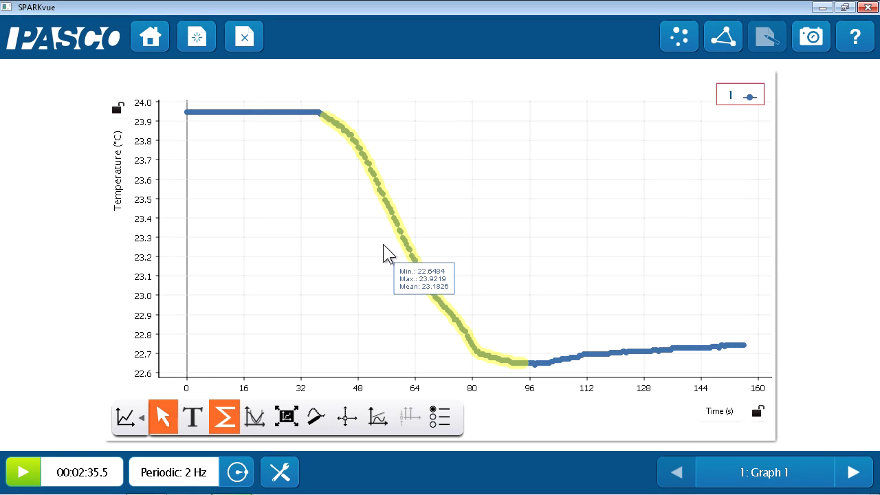
pyautogui.moveTo(414, 270); pyautogui.dragTo(469, 212)
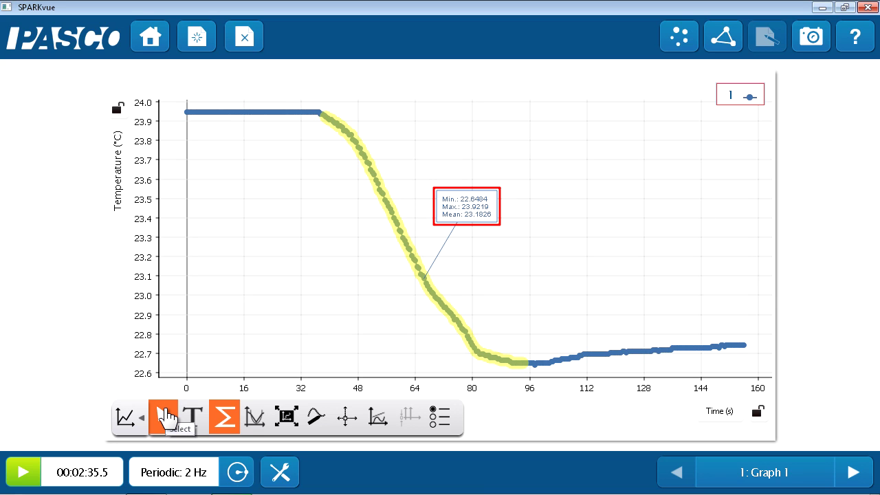
pyautogui.click(223, 417)
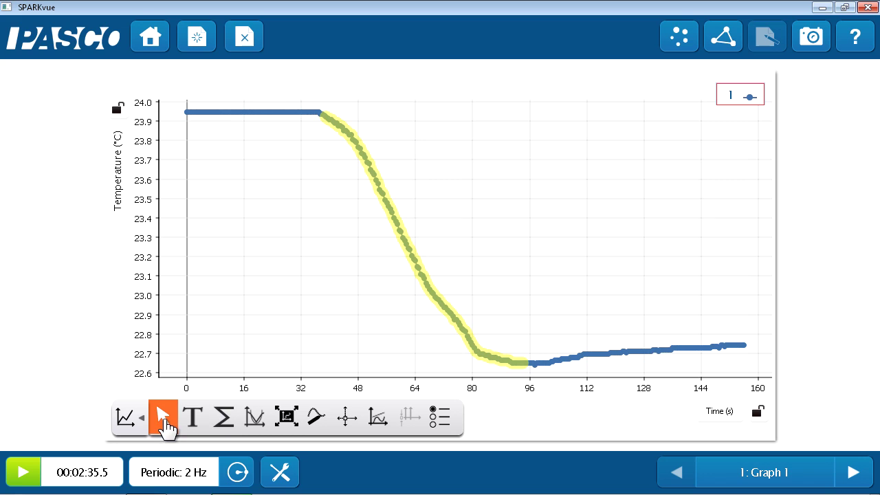
# - Clear the data range and mark the single point near 36 s, 23.95 °C, where cooling begins
pyautogui.click(165, 421)
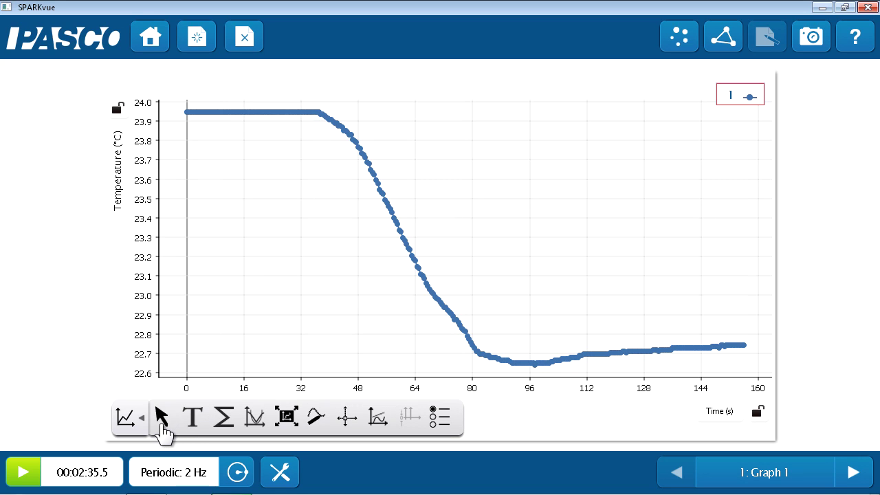
pyautogui.click(162, 423)
pyautogui.click(314, 128)
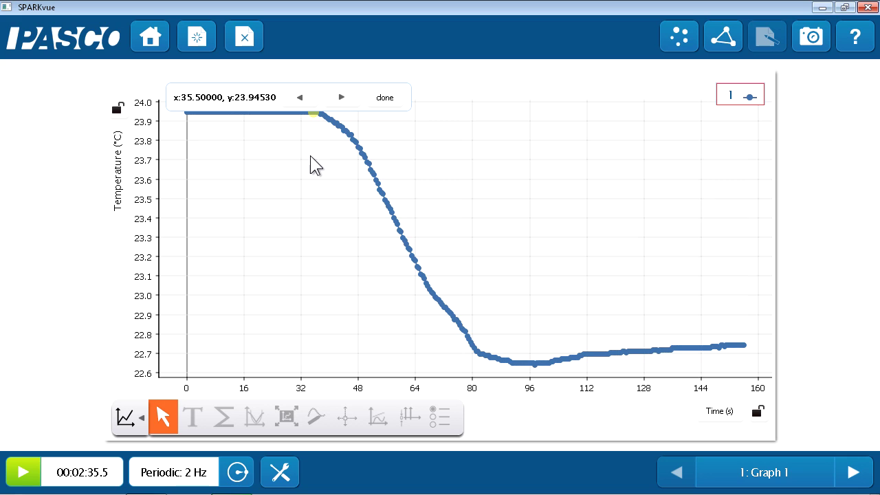
pyautogui.click(341, 97)
pyautogui.click(300, 97)
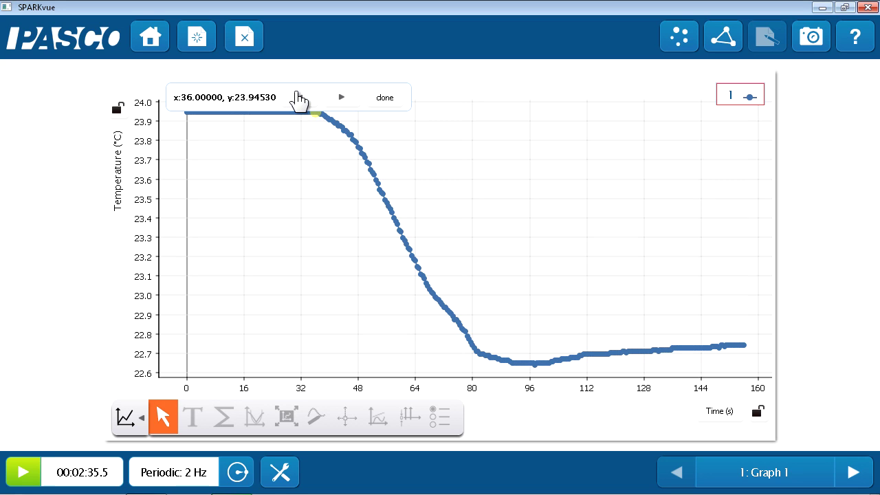
pyautogui.click(341, 98)
pyautogui.click(377, 99)
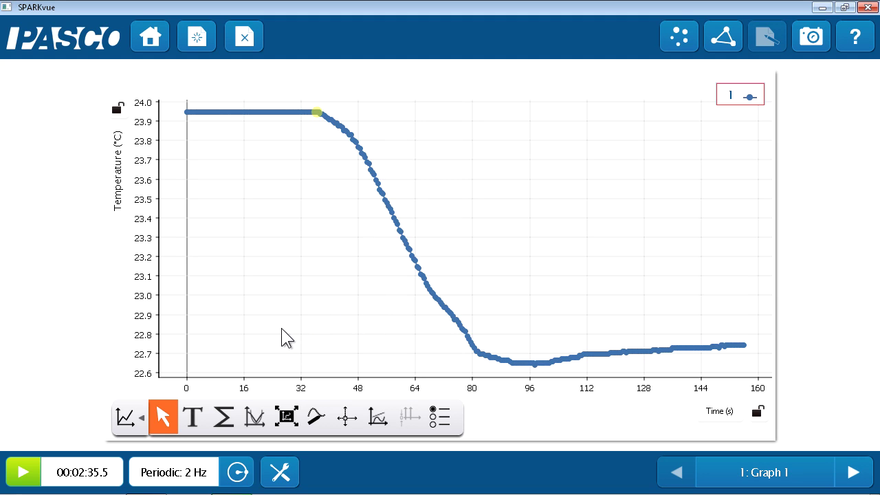
# - Attach an 'added antacid' note to the marked point and place it just below the curve
pyautogui.click(188, 425)
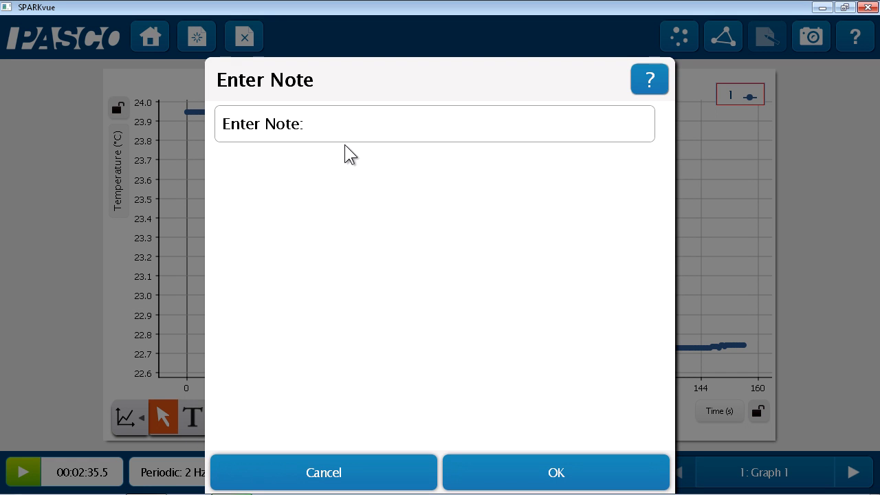
pyautogui.click(344, 119)
pyautogui.write('ad')
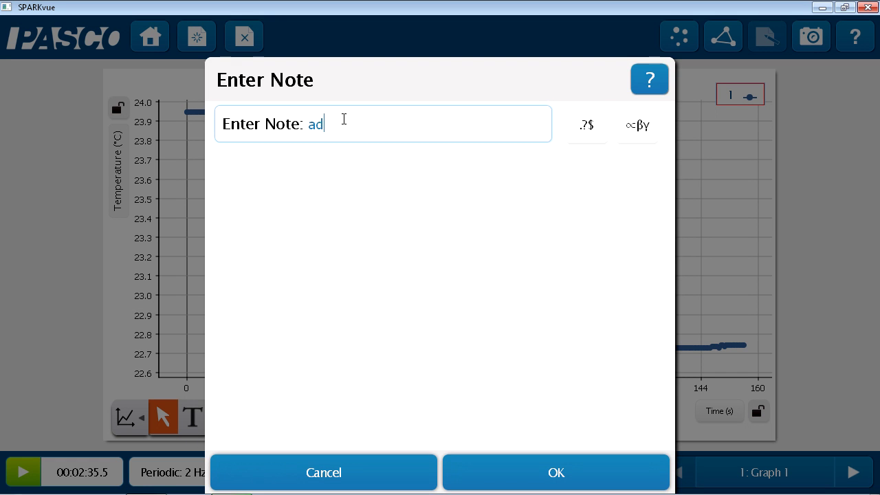
pyautogui.write('ded a')
pyautogui.write('ntacid')
pyautogui.click(506, 473)
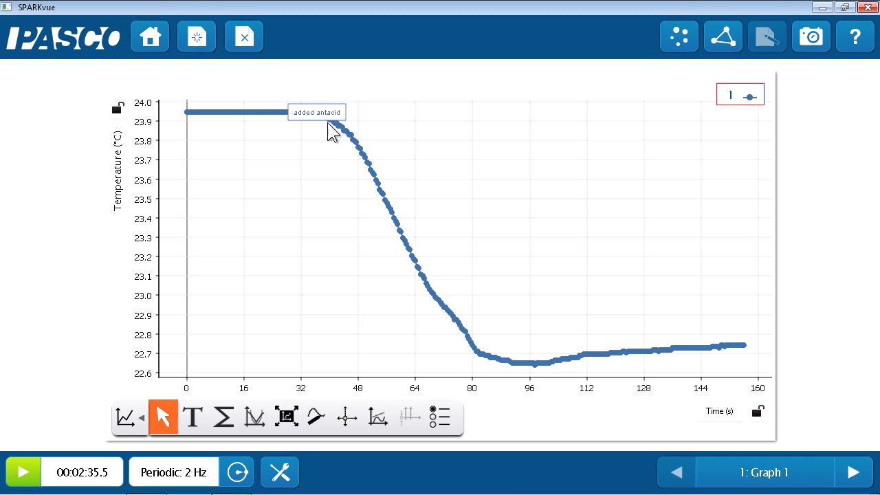
pyautogui.moveTo(312, 127); pyautogui.dragTo(278, 155)
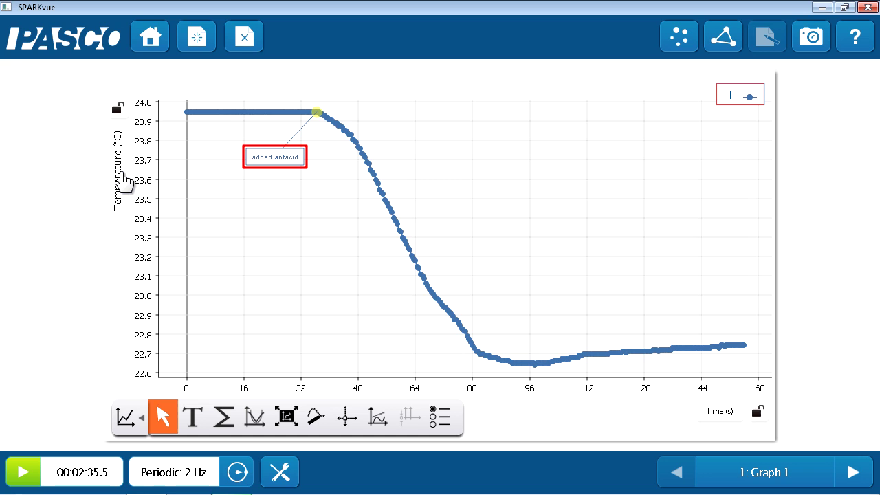
# - Change the vertical-axis measurement from Temperature to pH and scale the graph to fit all data
pyautogui.click(120, 209)
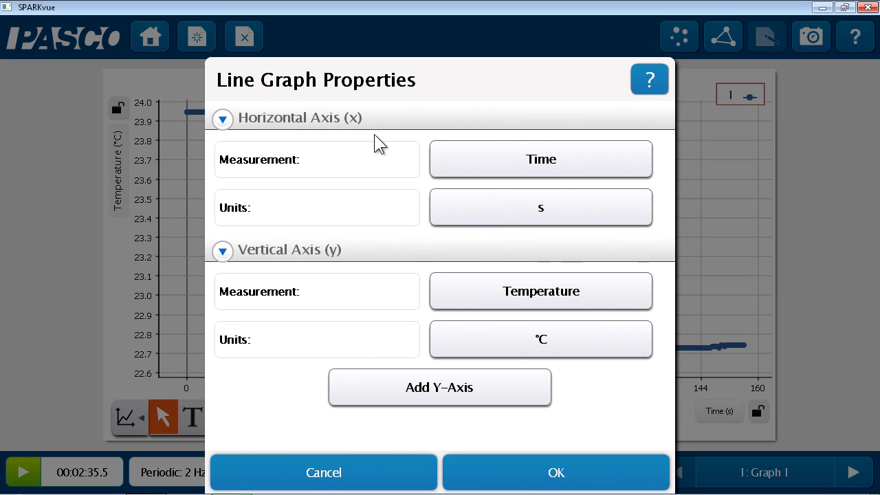
pyautogui.click(599, 292)
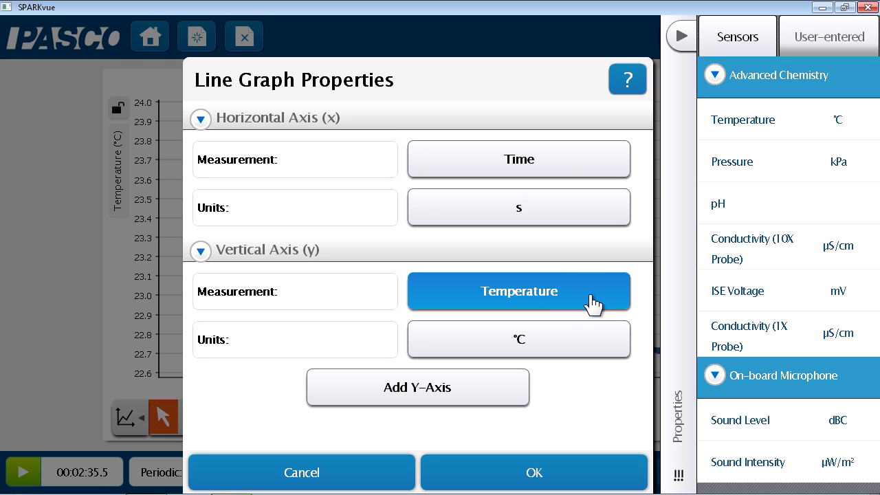
pyautogui.click(742, 206)
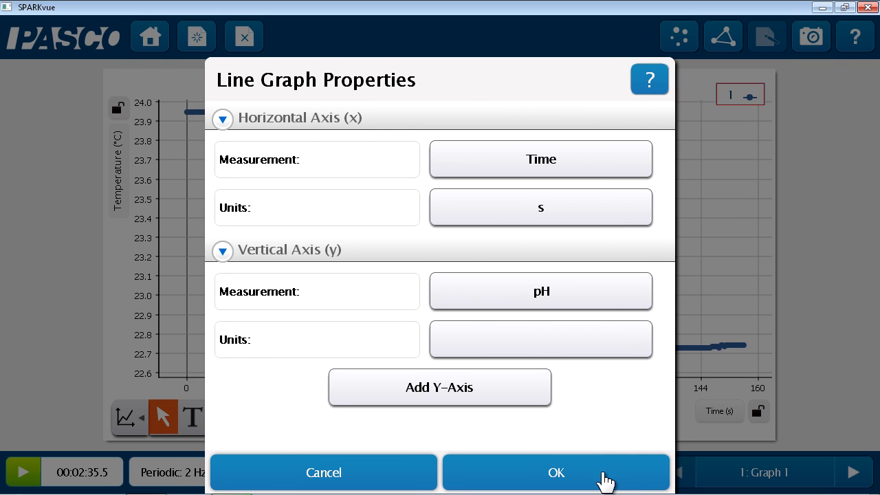
pyautogui.click(603, 479)
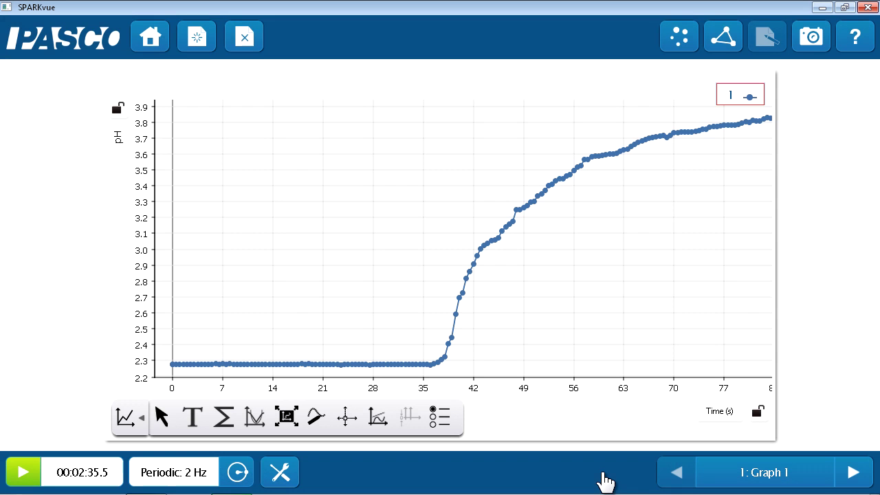
pyautogui.click(286, 417)
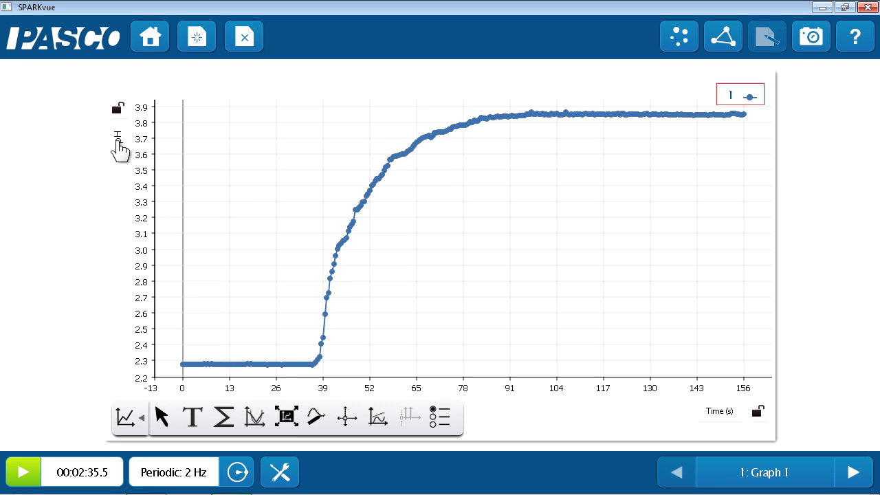
# - Reopen and close Line Graph Properties so the pH graph spans about the first 84 seconds
pyautogui.click(119, 145)
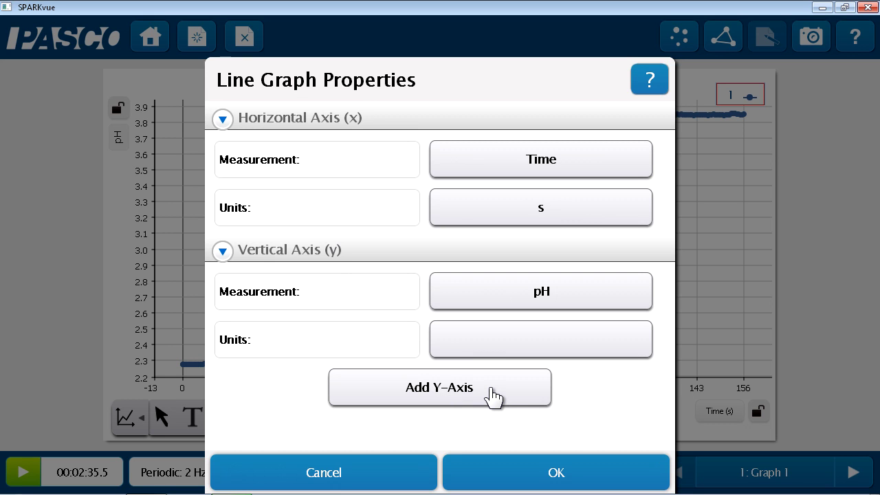
pyautogui.click(536, 482)
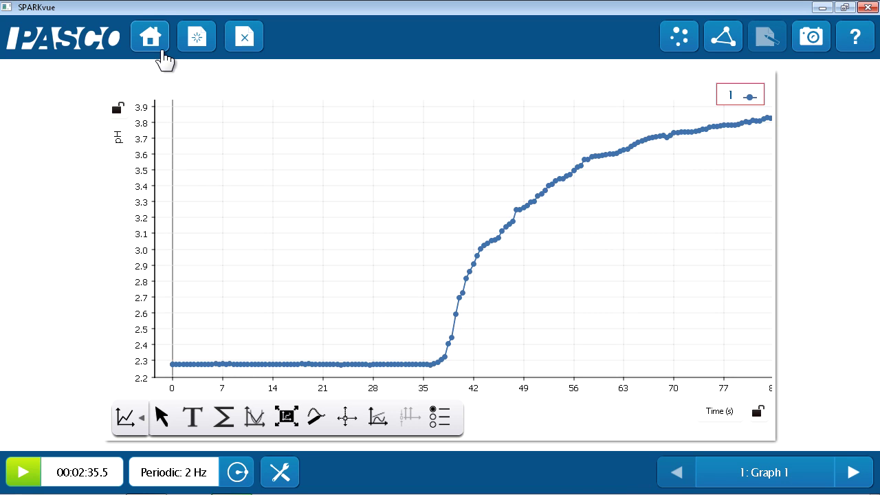
# - Return to the home screen, answering No to saving the experiment's changes
pyautogui.click(164, 59)
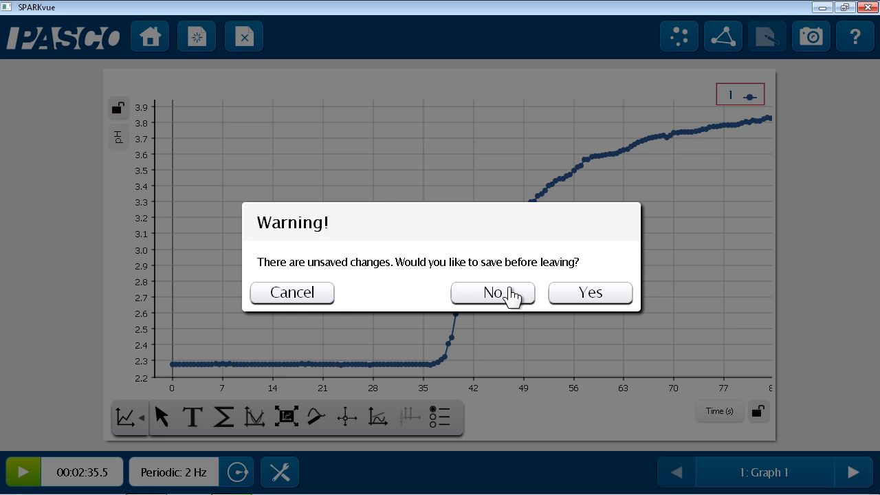
pyautogui.click(510, 292)
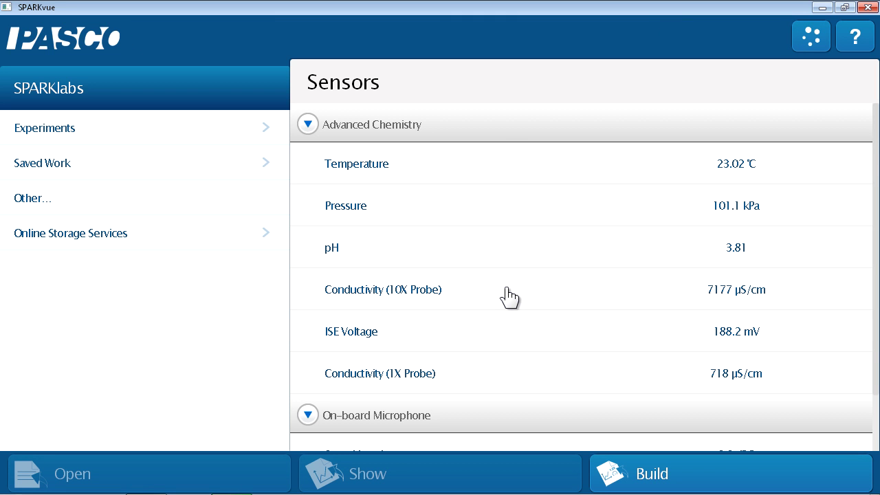